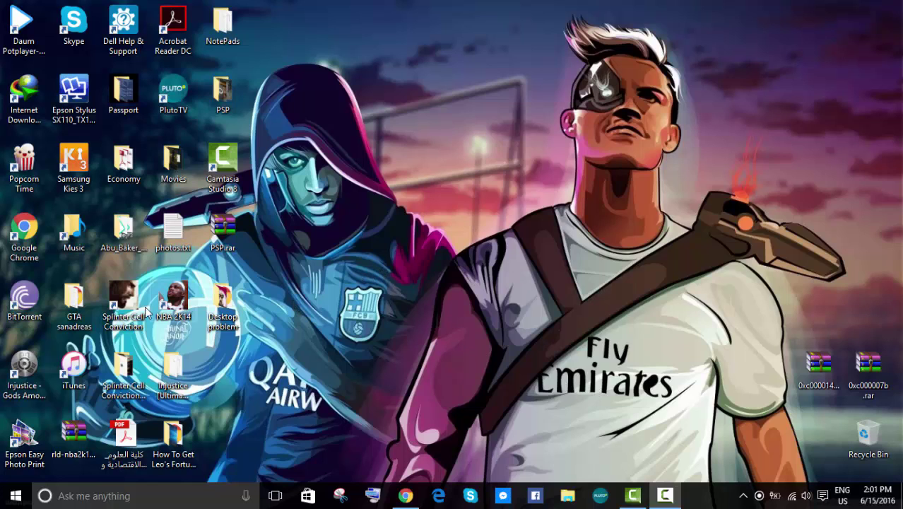
Bring back the 4shared page and choose the free download for 0xc000007b .rar, closing the search popup
left_click_drag(39, 360, 99, 399)
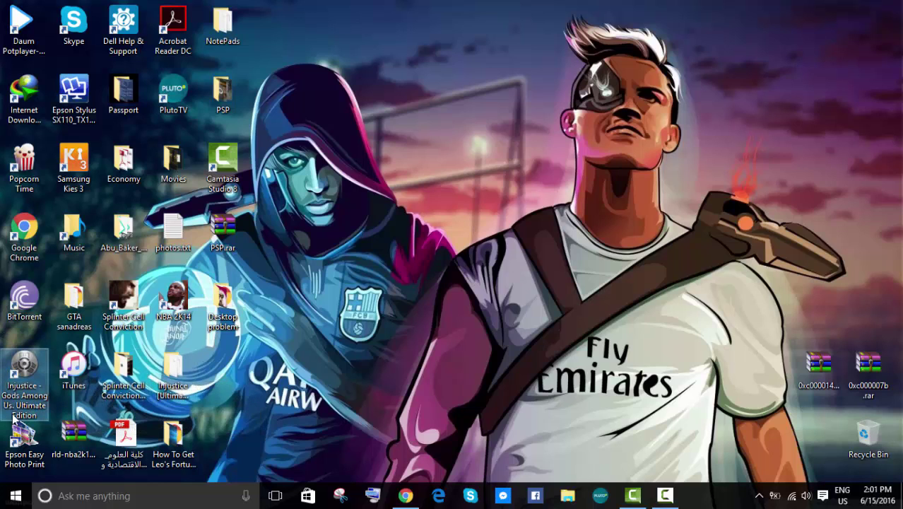
left_click(581, 217)
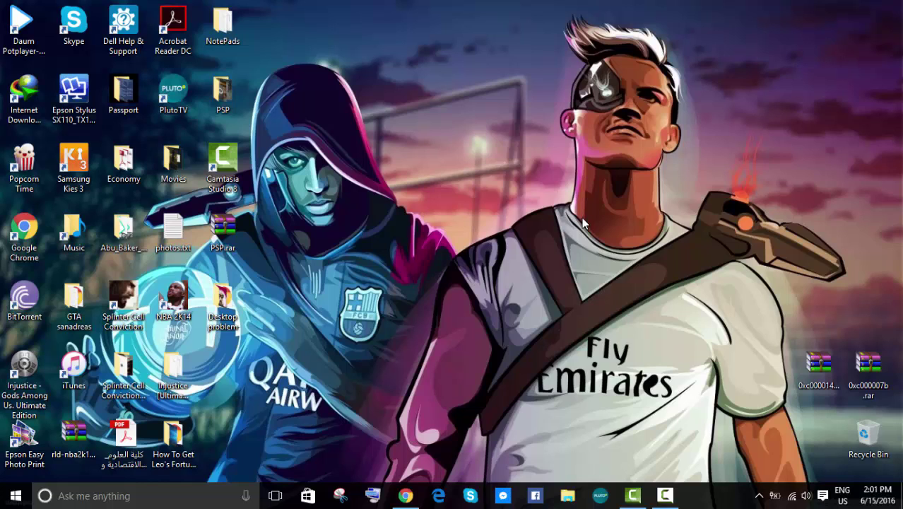
left_click(412, 497)
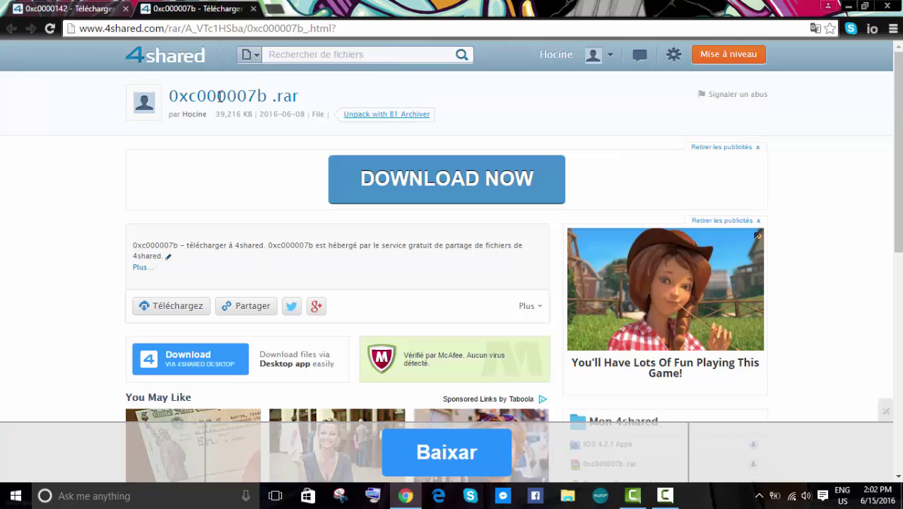
left_click(181, 317)
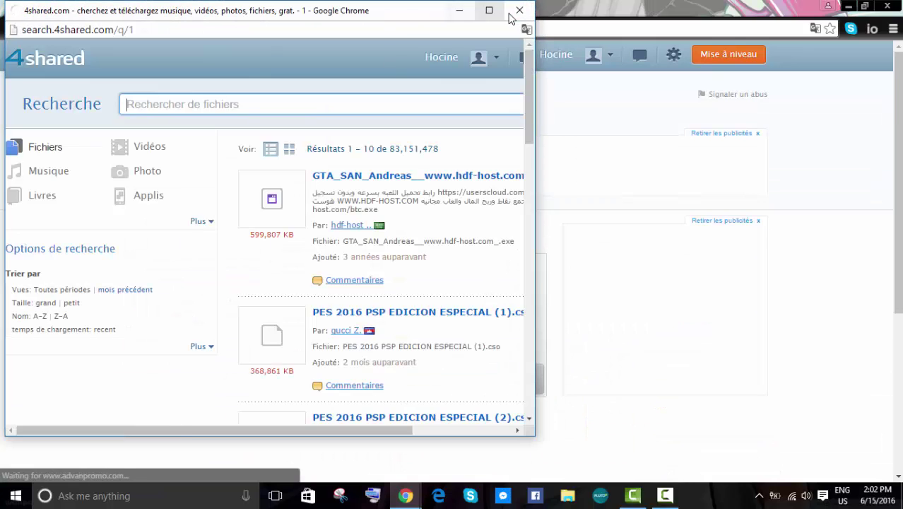
left_click(509, 14)
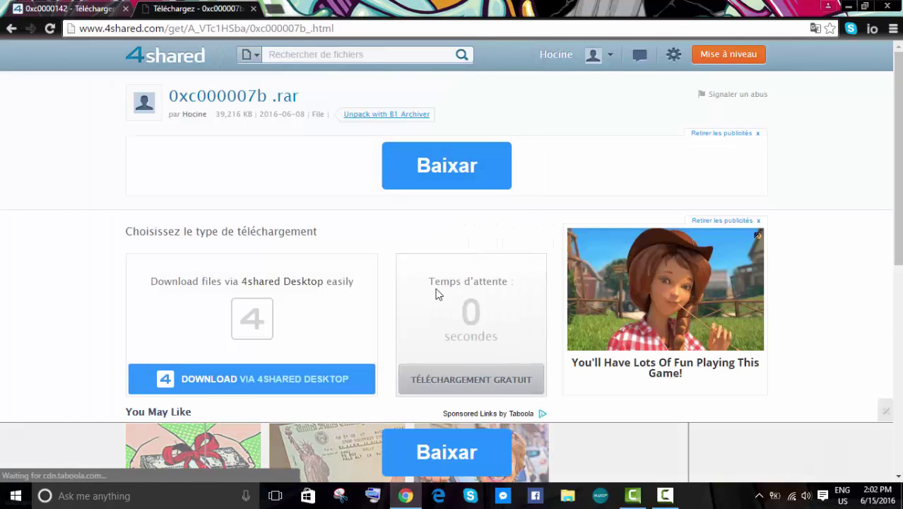
left_click(463, 382)
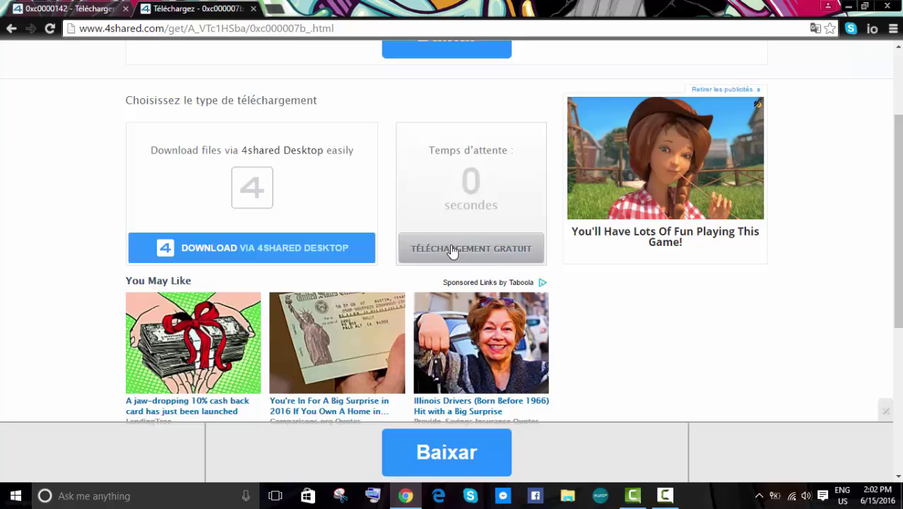
Start the free 0xc000007b .rar download, dismissing IDM's serial warning, registration prompt and Chrome's download bar
left_click(452, 249)
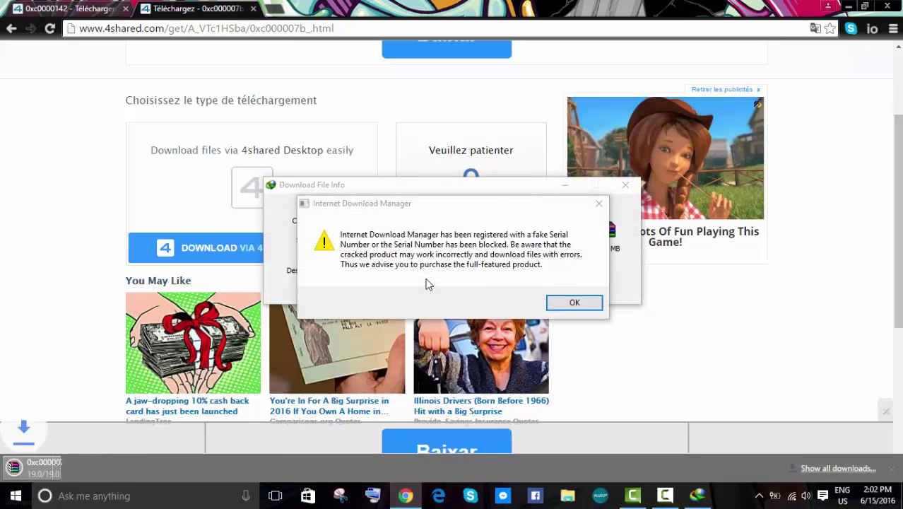
left_click(558, 305)
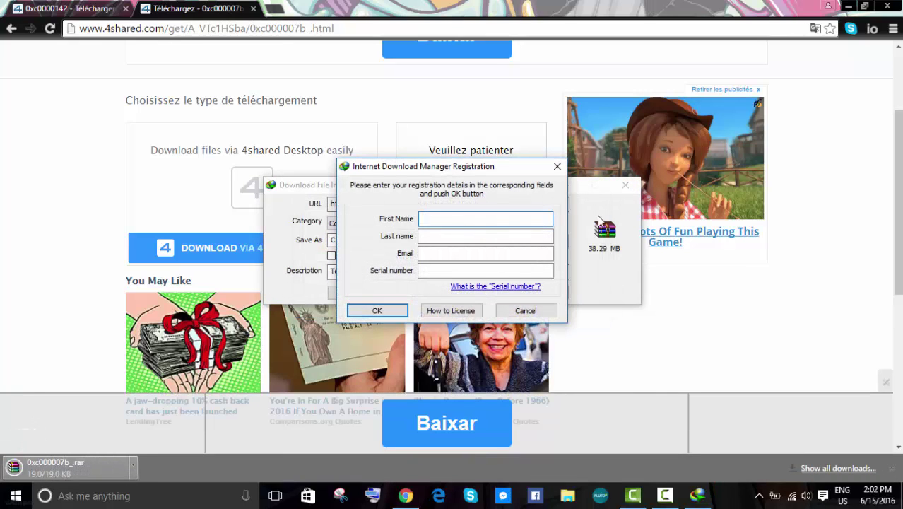
left_click(555, 167)
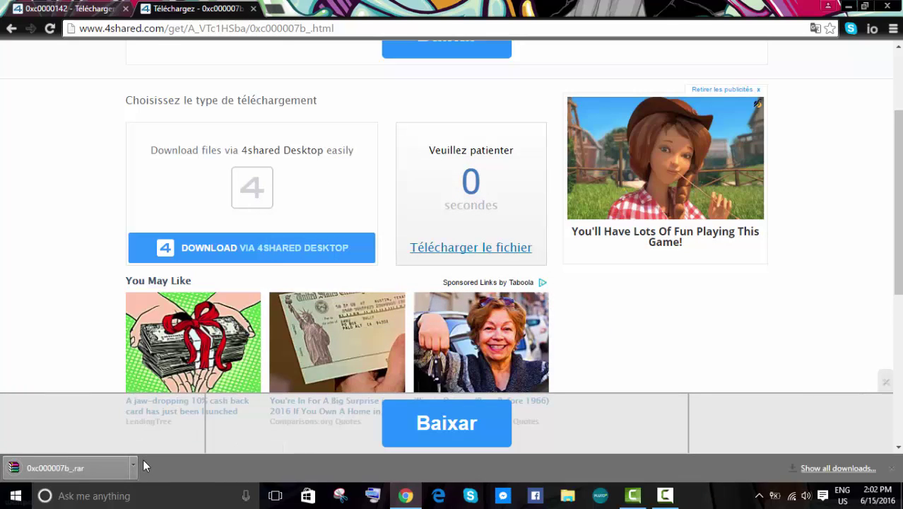
left_click(133, 467)
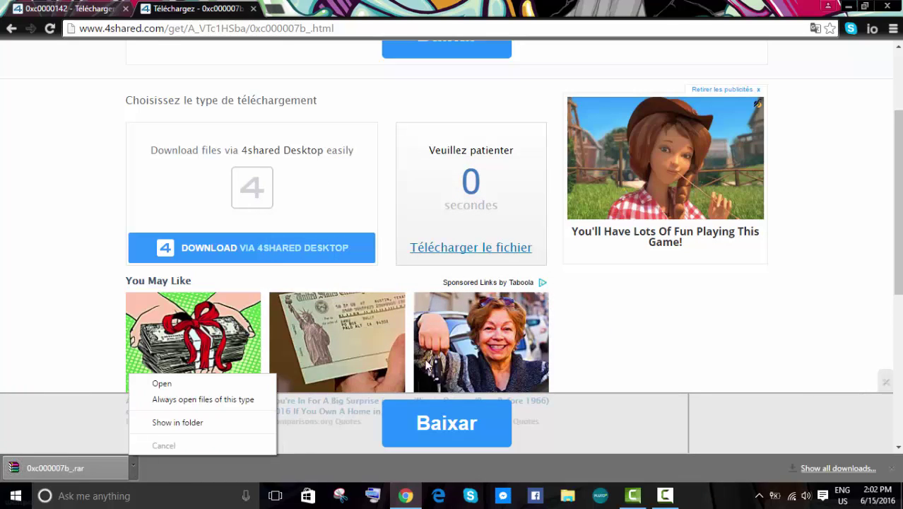
left_click(888, 468)
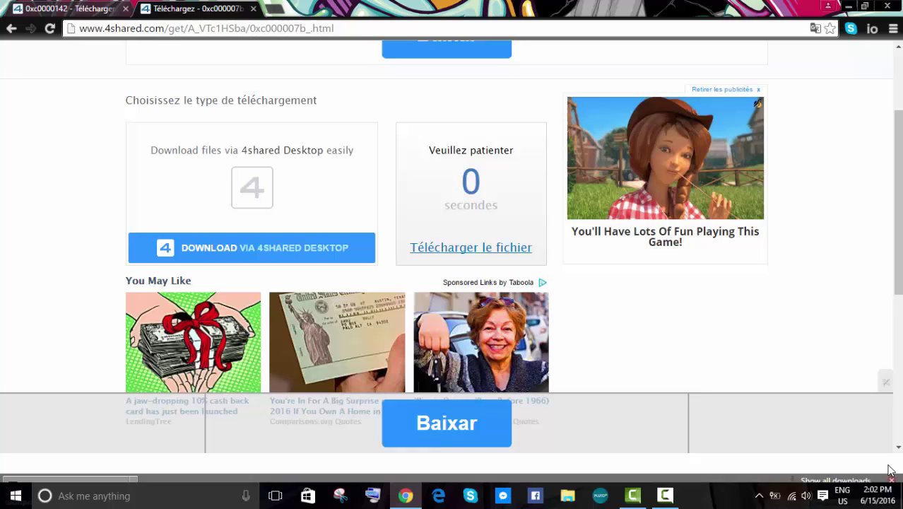
Open 0xc000007b.rar from the desktop, browse the DLLs in its (0xc000007b) folder, then return to the top level
left_click(406, 495)
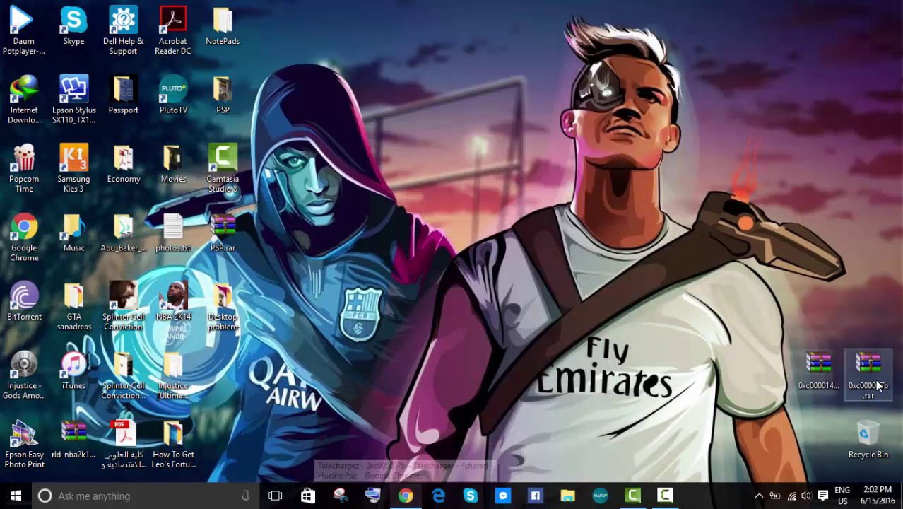
double_click(878, 385)
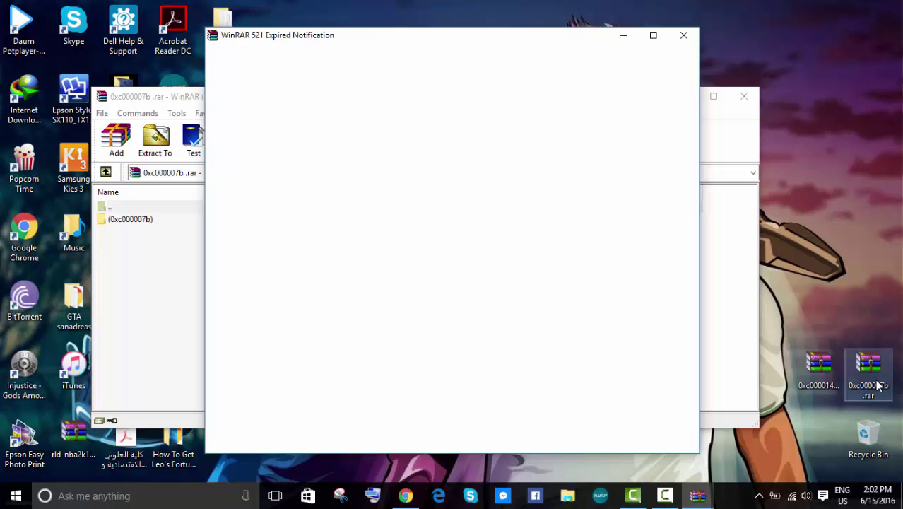
left_click(683, 37)
double_click(224, 220)
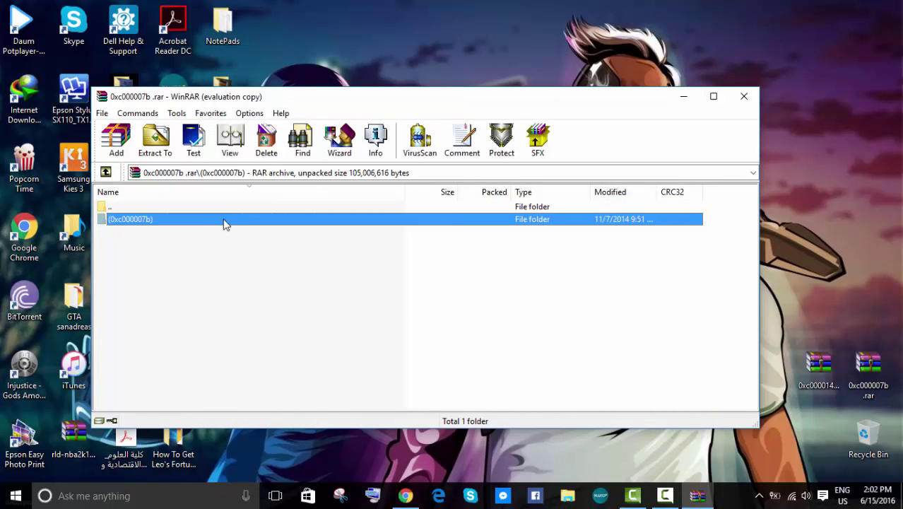
scroll(258, 268, "down", 3)
scroll(258, 268, "down", 15)
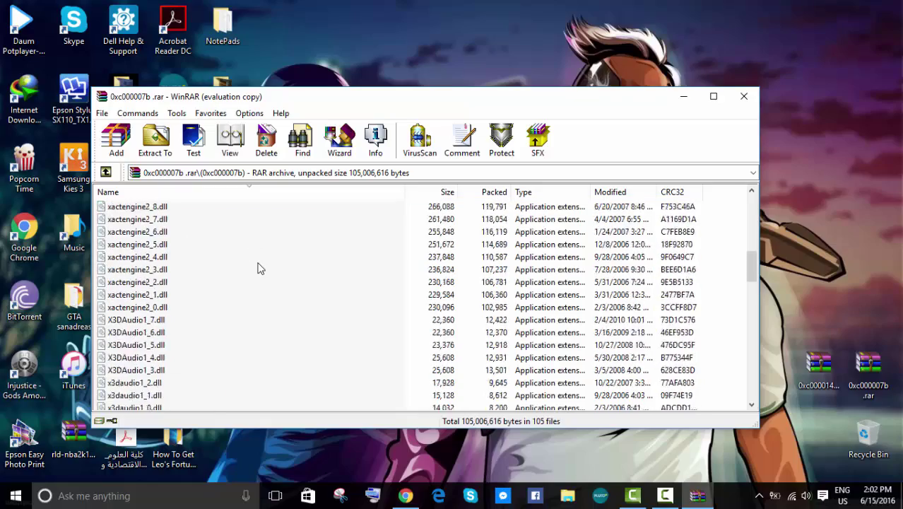
scroll(257, 268, "up", 20)
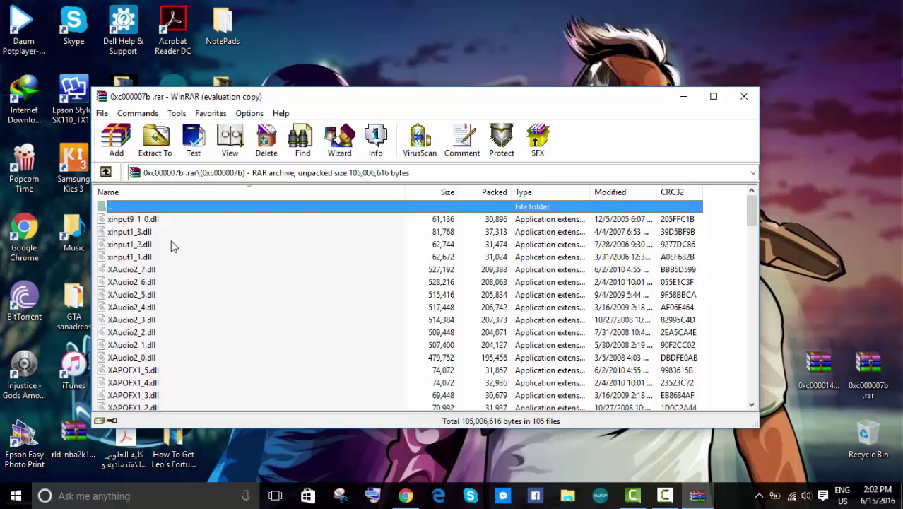
left_click(99, 223)
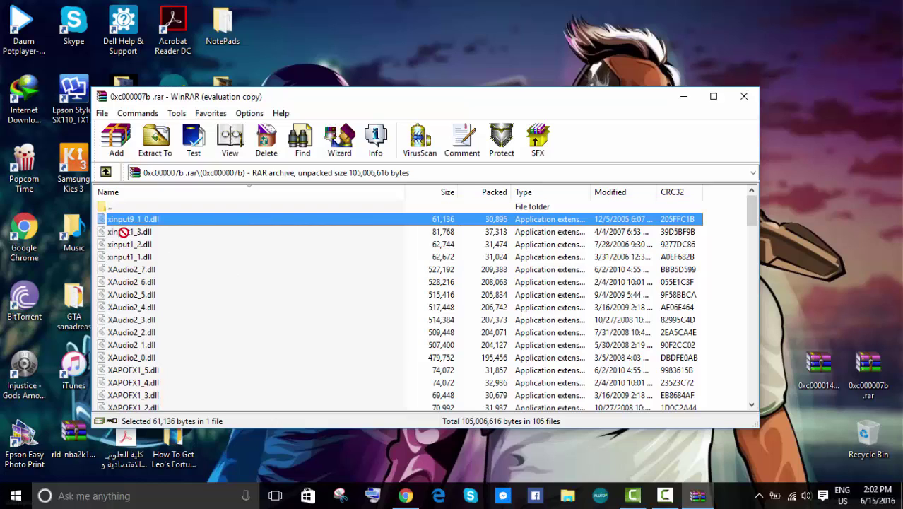
double_click(135, 207)
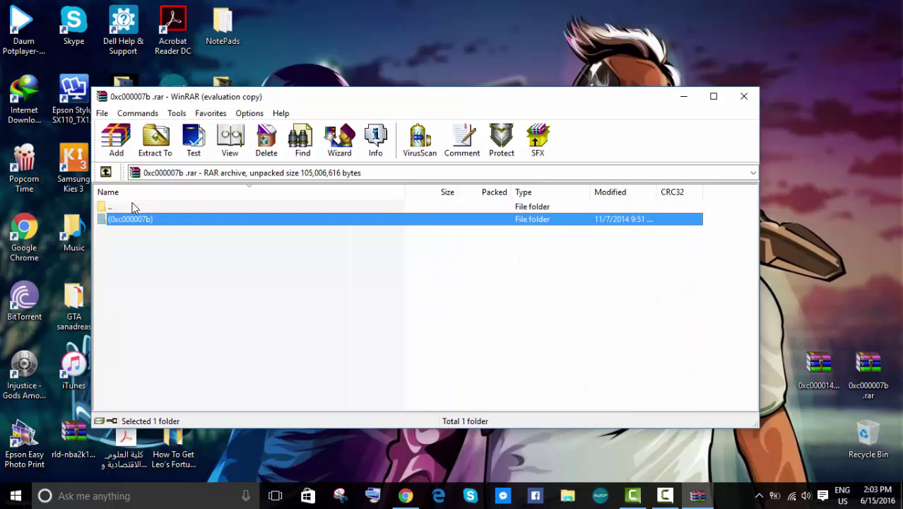
Extract the (0xc000007b) folder to the Desktop using WinRAR's Extract To
left_click(167, 136)
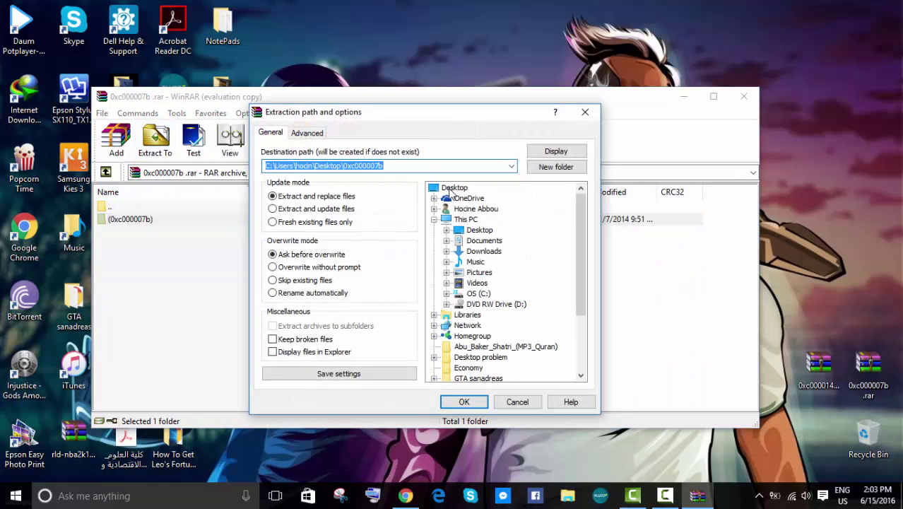
left_click(452, 188)
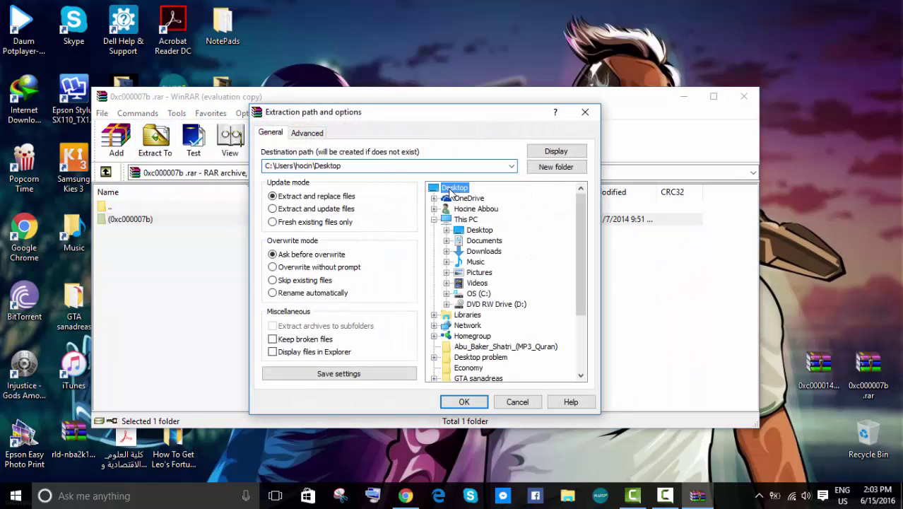
left_click(464, 402)
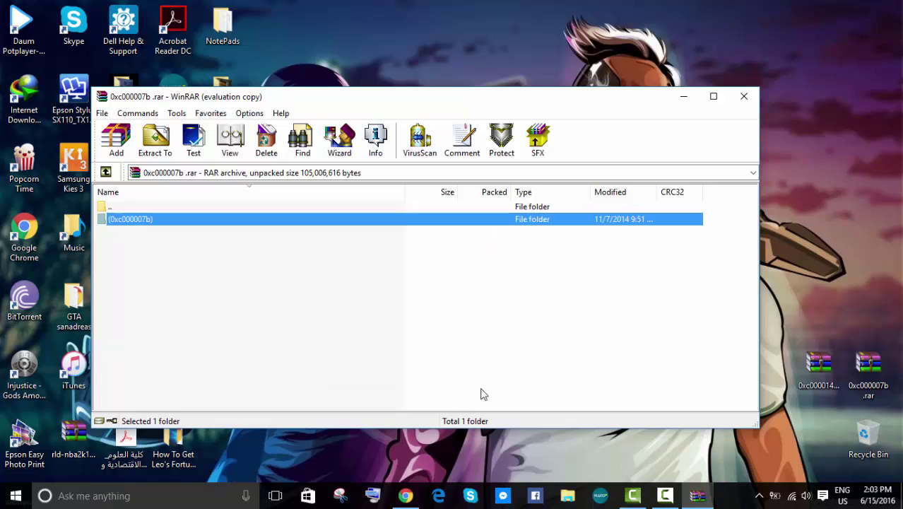
Close WinRAR, open the extracted (0xc000007b) folder, copy all 105 DLL files, and close it
left_click(743, 96)
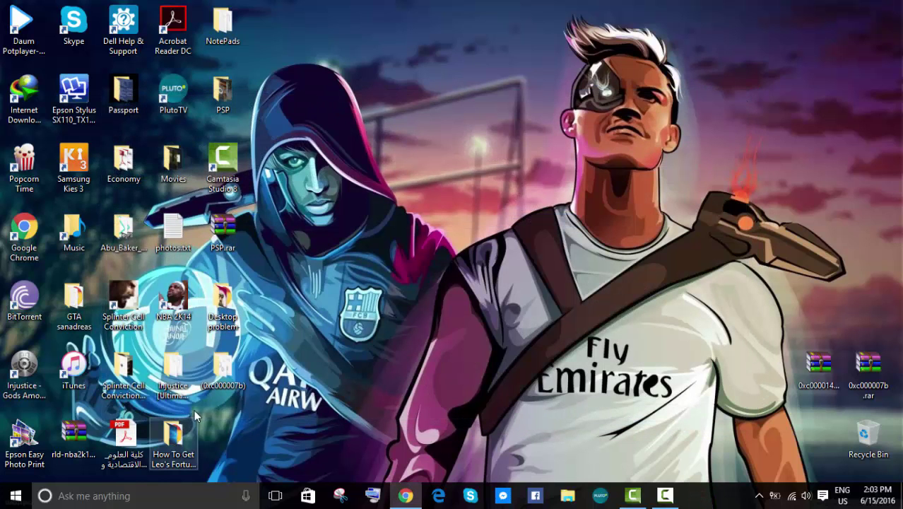
left_click_drag(223, 367, 452, 159)
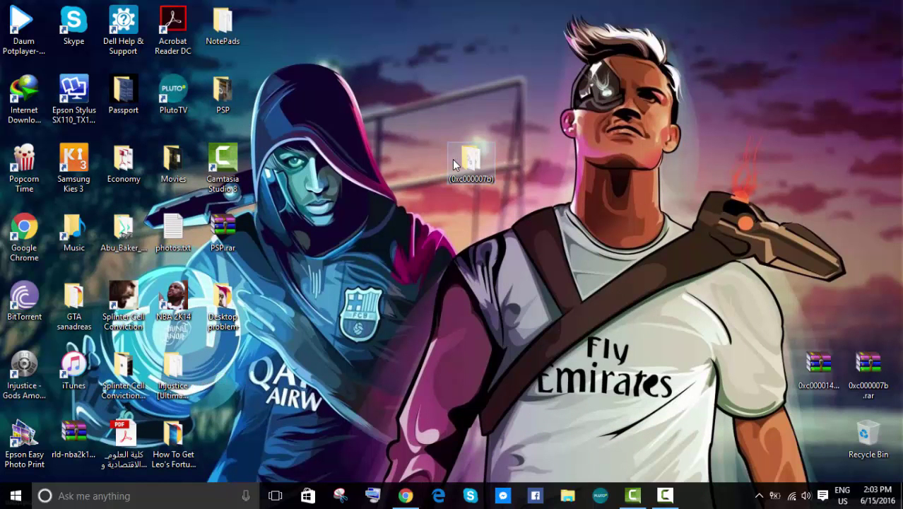
double_click(470, 161)
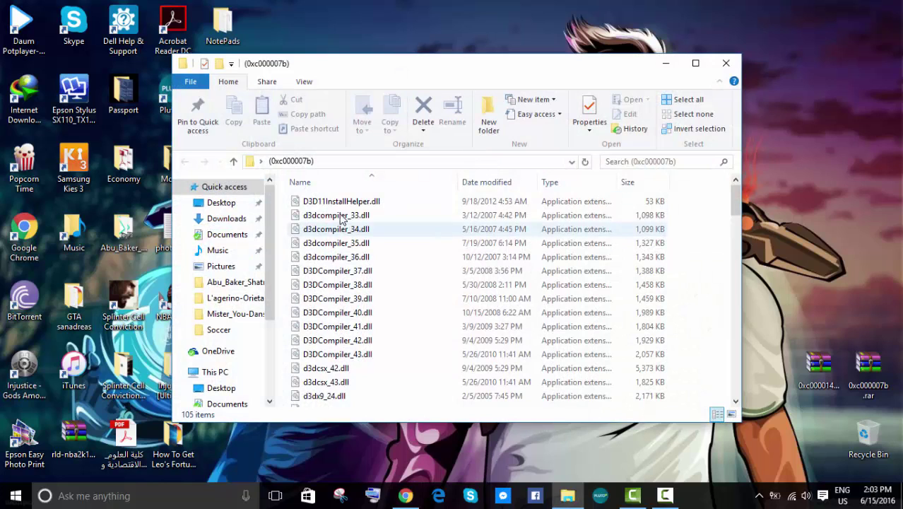
left_click(341, 205)
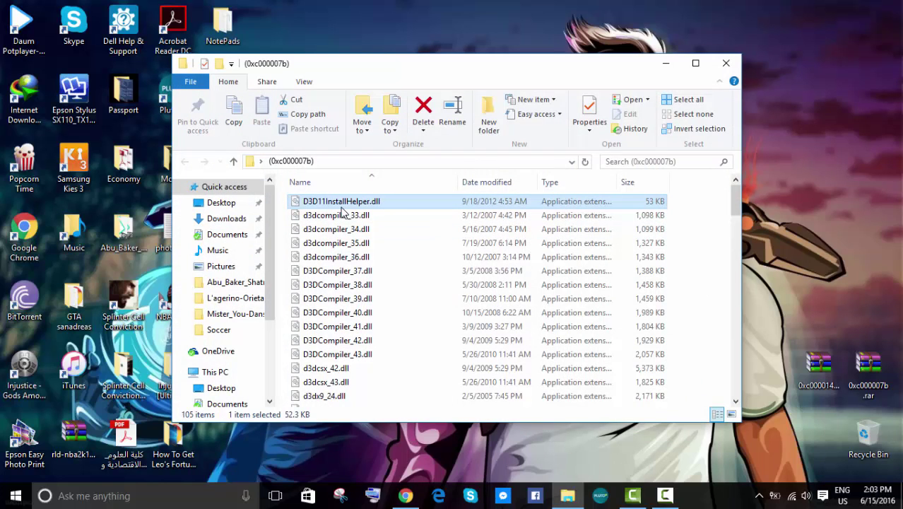
left_click(668, 100)
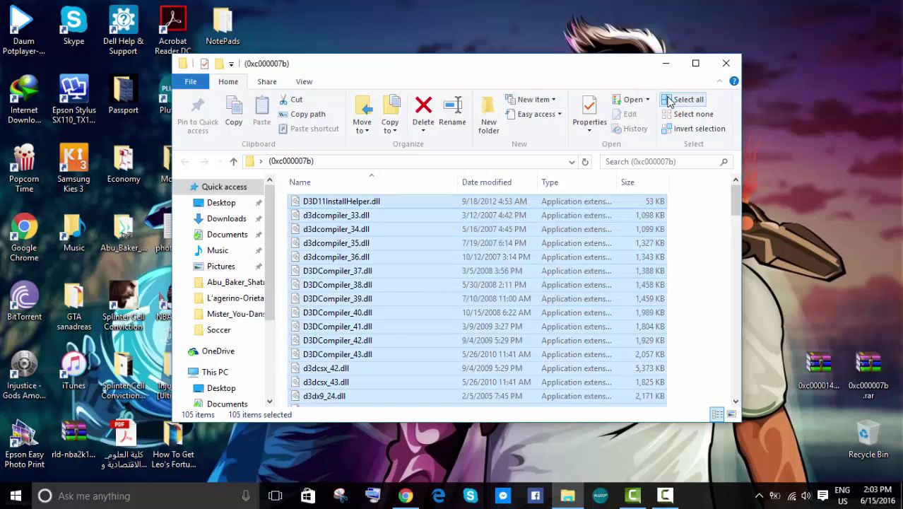
left_click(234, 112)
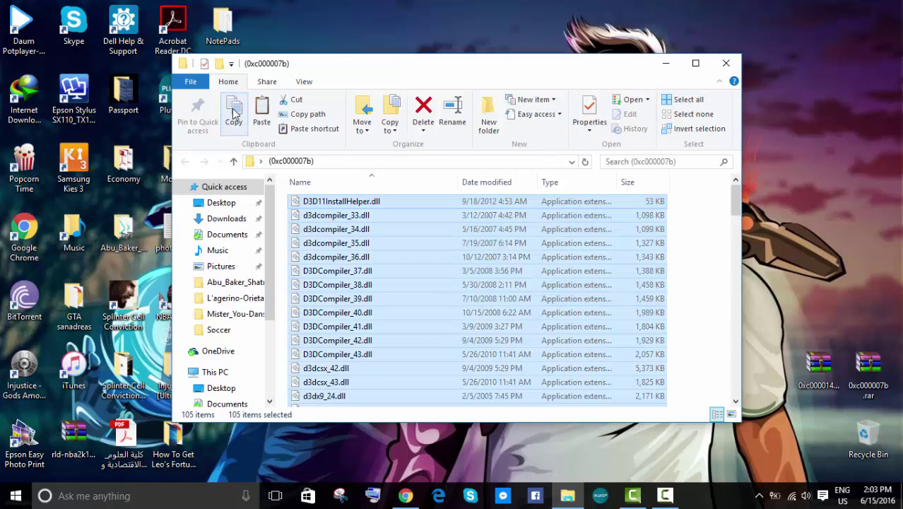
left_click(724, 63)
Go from the Start menu through This PC and OS (C:) into the Windows folder
left_click(16, 495)
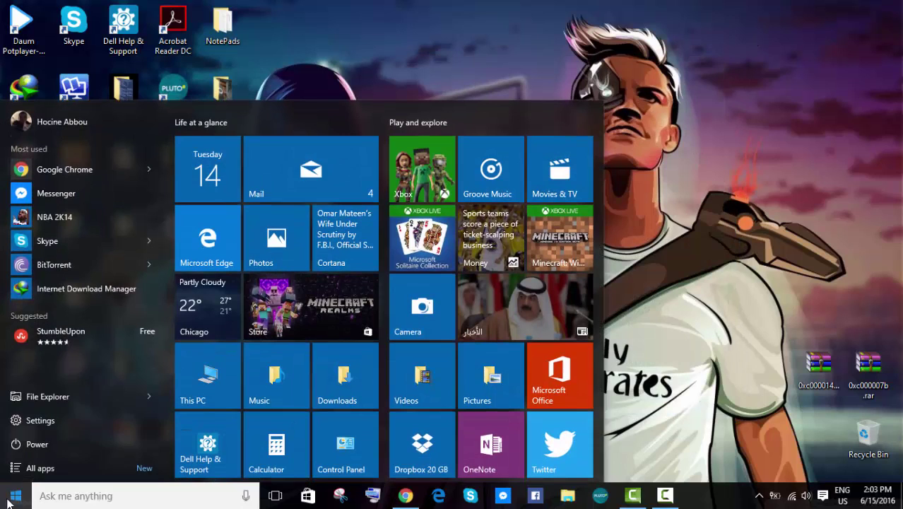
left_click(208, 376)
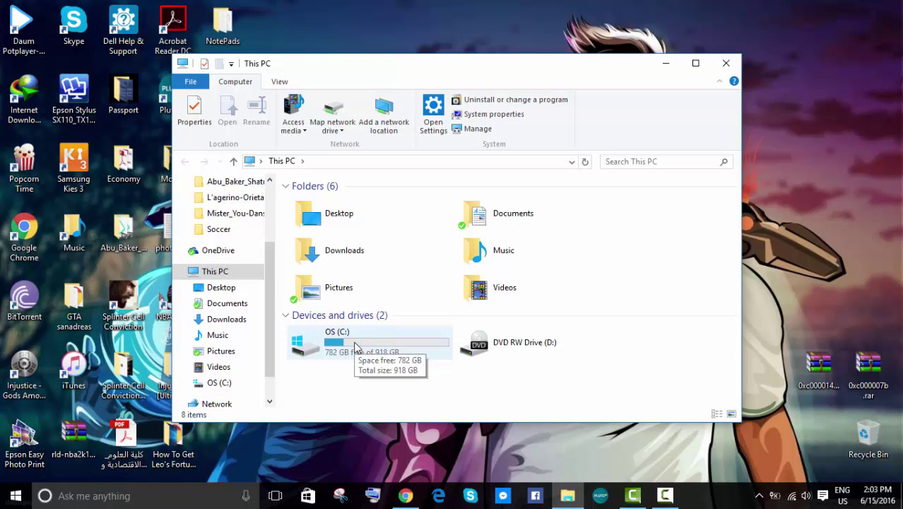
double_click(355, 346)
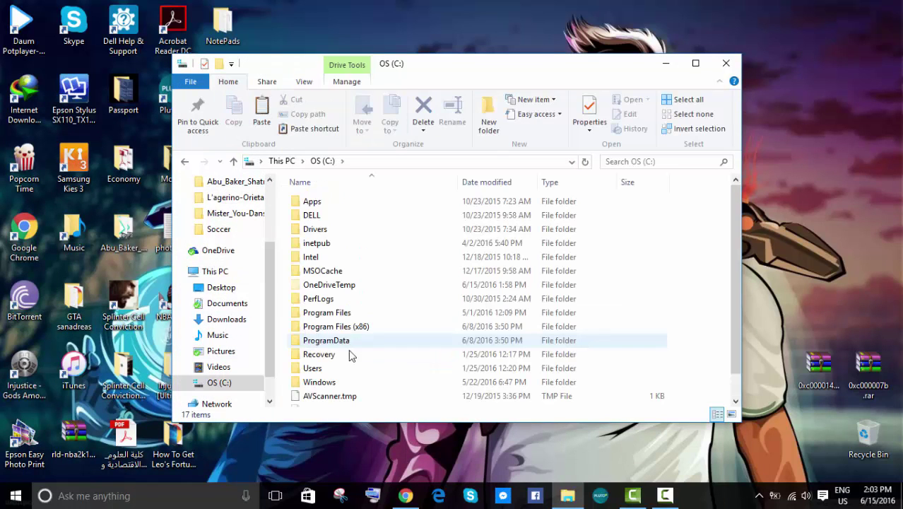
double_click(328, 383)
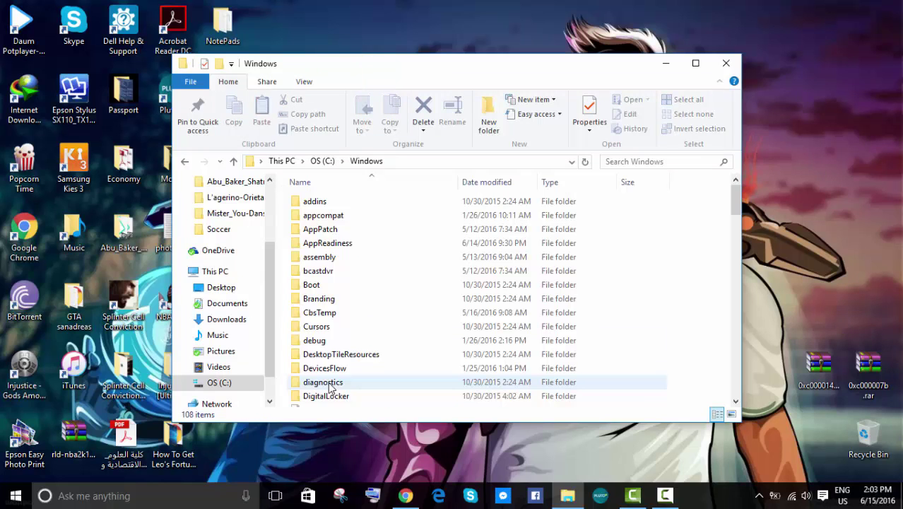
Locate and open System32 in C:\Windows, backing out of a detour into System\Speech
left_click(388, 305)
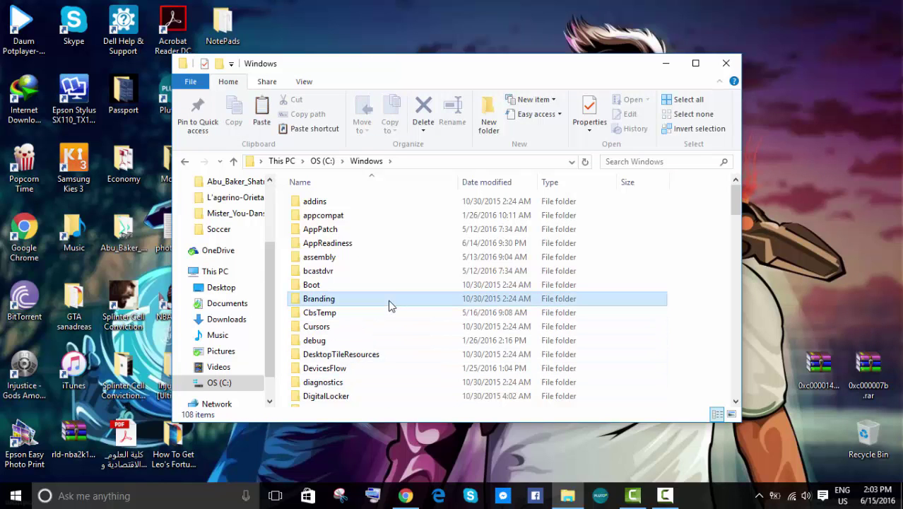
key("s")
key("s")
key("s")
key("s")
key("s")
key("s")
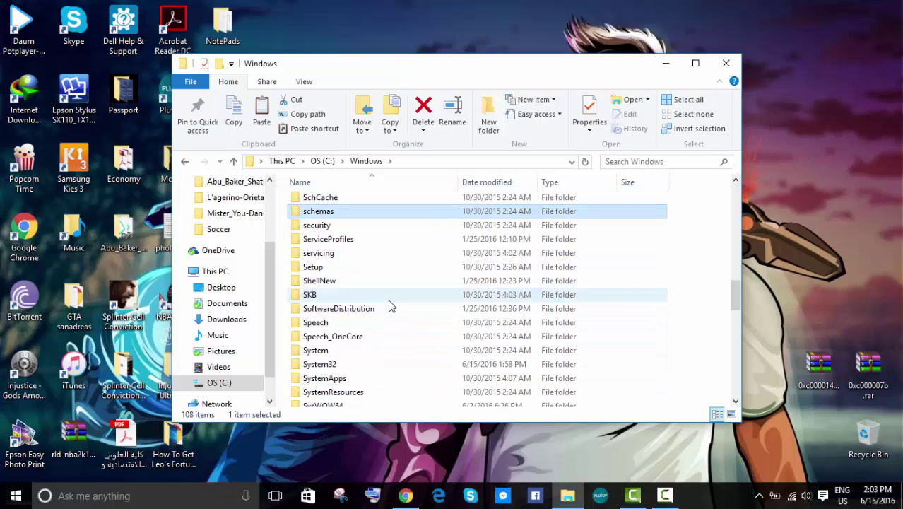
key("s")
key("s")
key("s")
key("s")
key("s")
key("s")
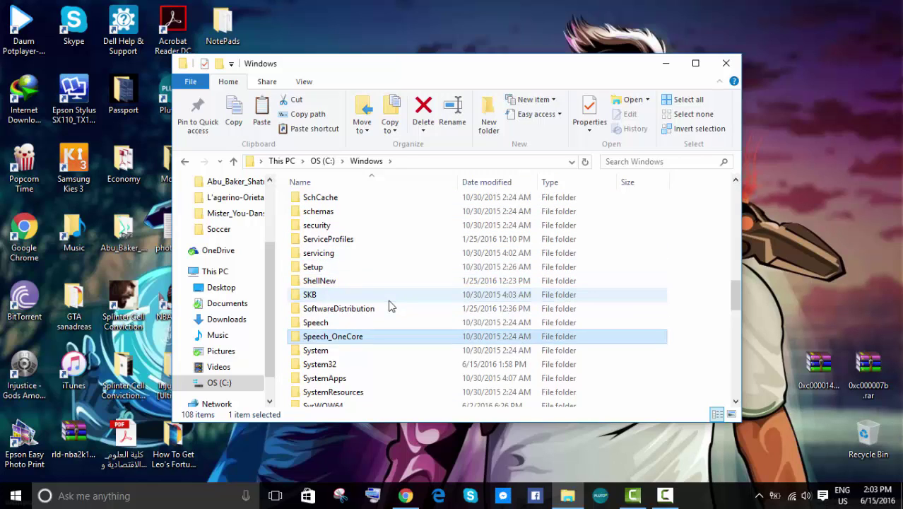
key("Return")
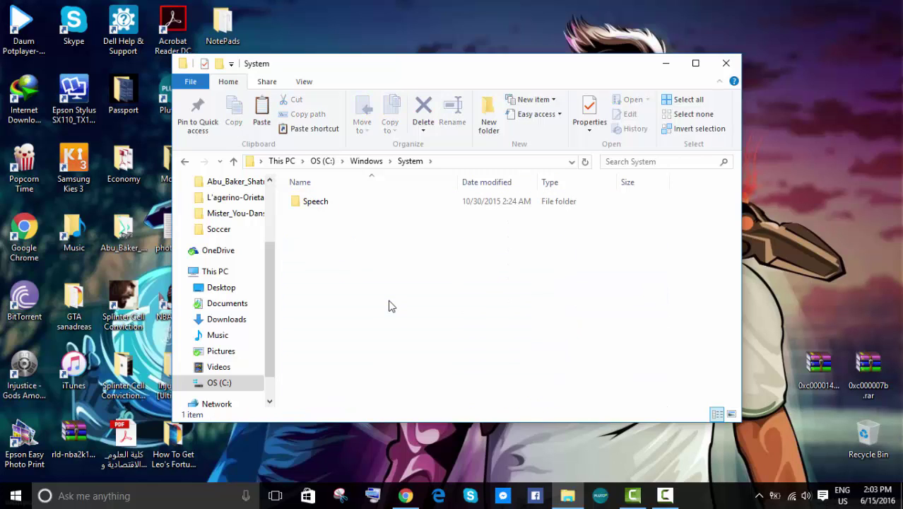
double_click(368, 202)
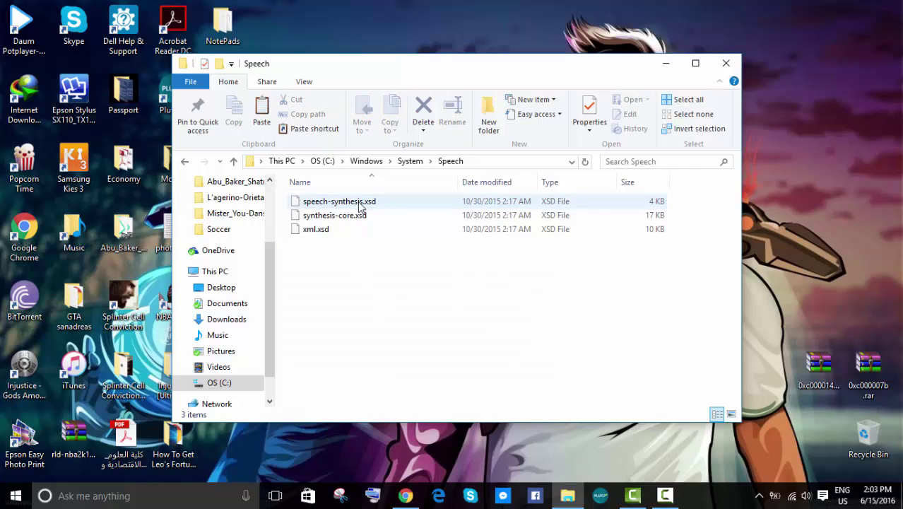
left_click(185, 163)
left_click(185, 163)
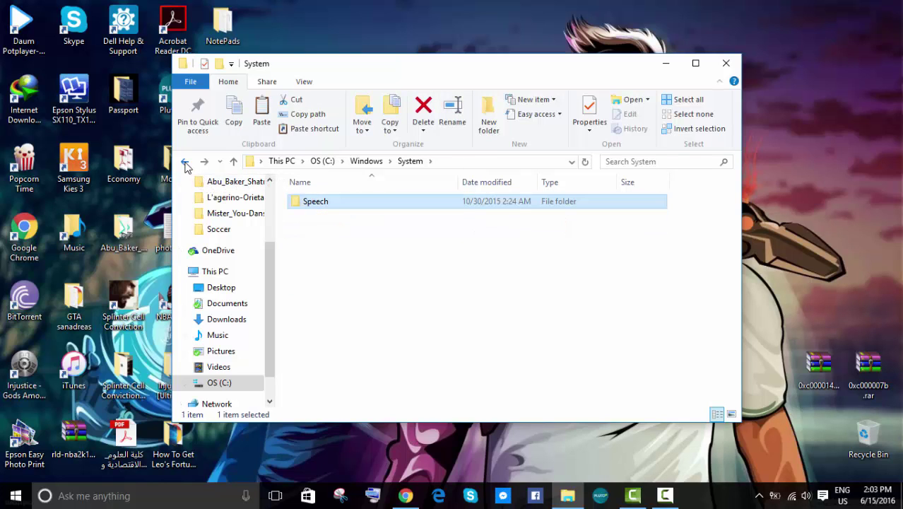
key("s")
key("Return")
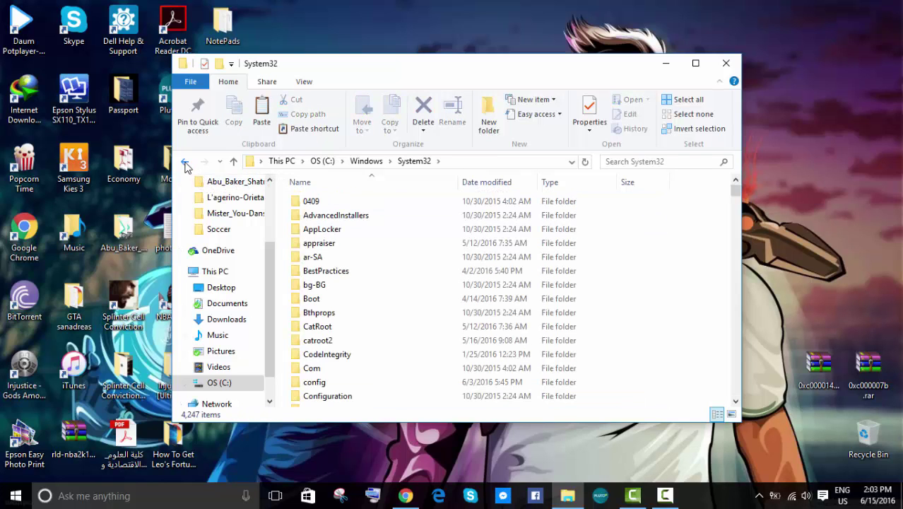
Paste the 105 copied DLLs into System32, skipping the files already present there
left_click_drag(735, 191, 691, 429)
left_click(258, 129)
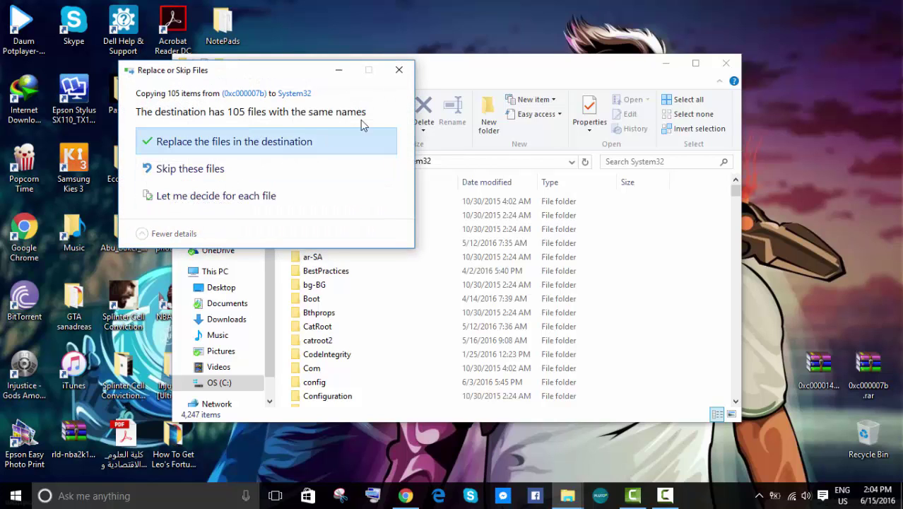
left_click(263, 170)
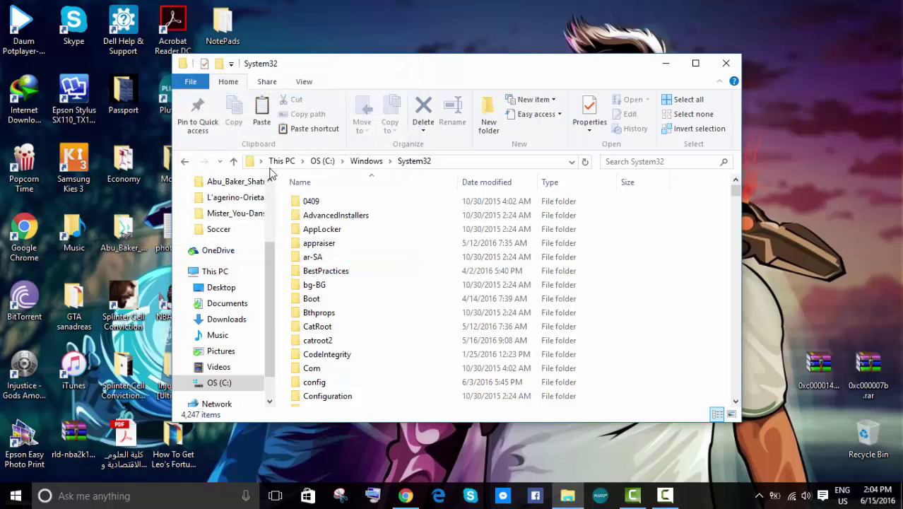
Go back to C:\Windows and open SysWOW64, which lists 3,183 items
left_click(186, 161)
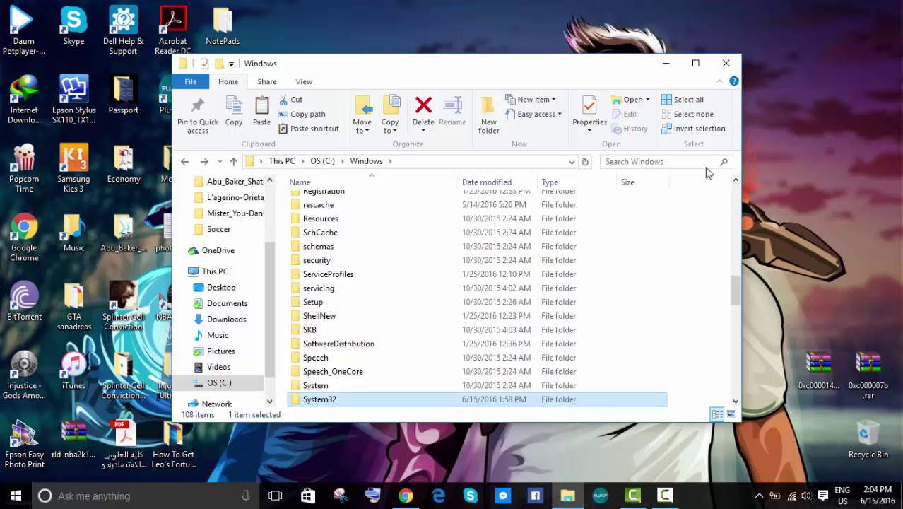
key("Down")
key("Down")
key("Down")
key("Down")
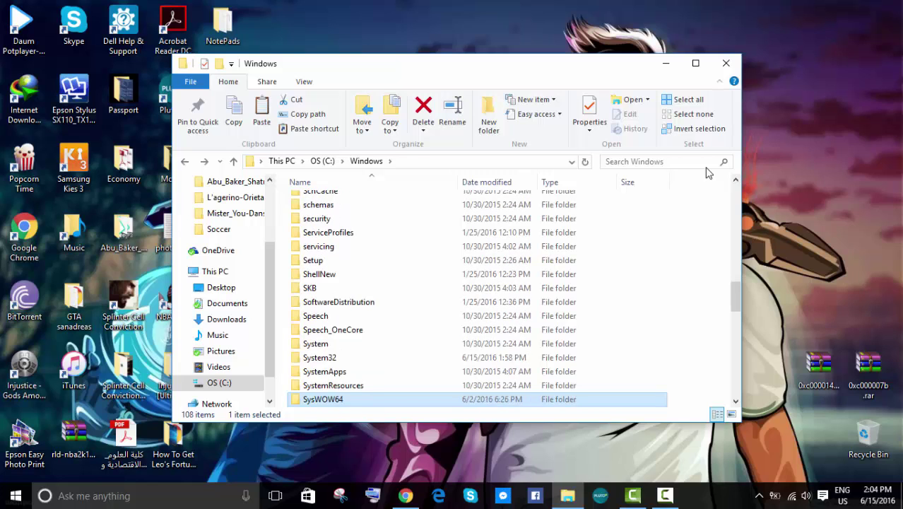
key("Up")
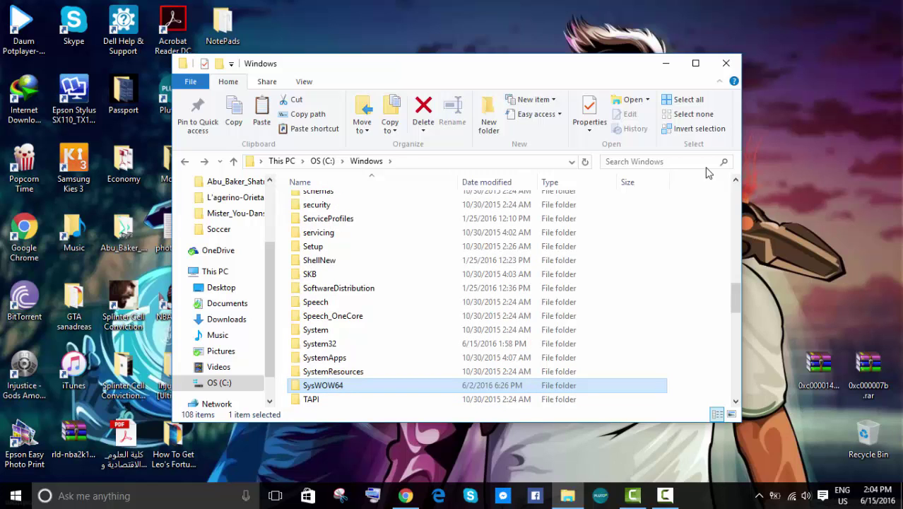
double_click(340, 393)
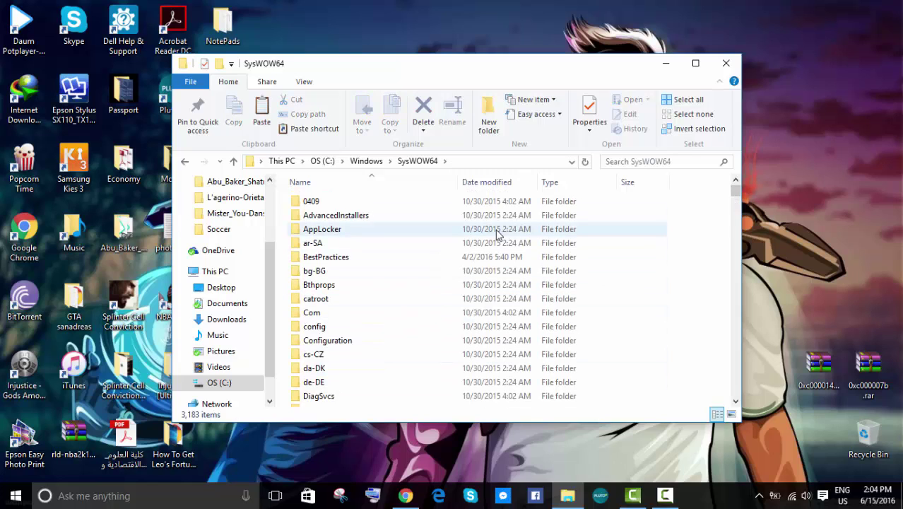
left_click(392, 245)
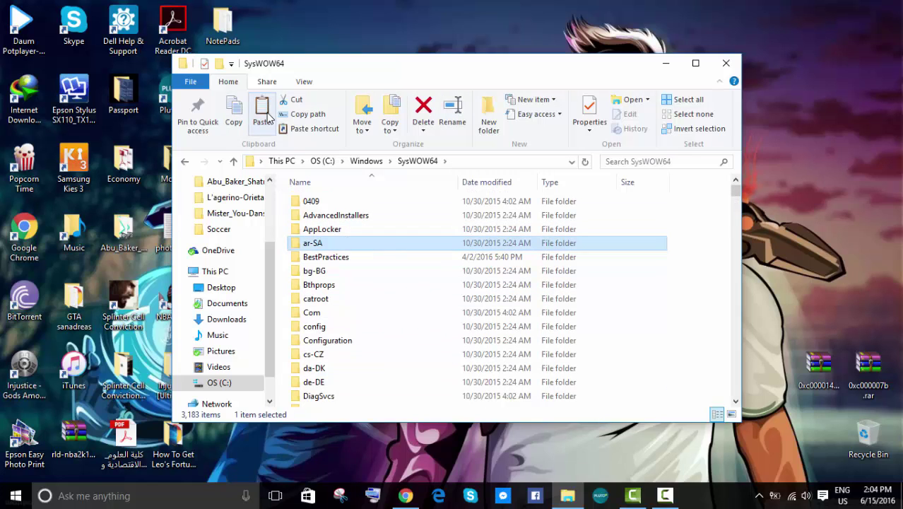
Paste the copied DLLs into SysWOW64, skipping the files that already exist there
left_click(705, 290)
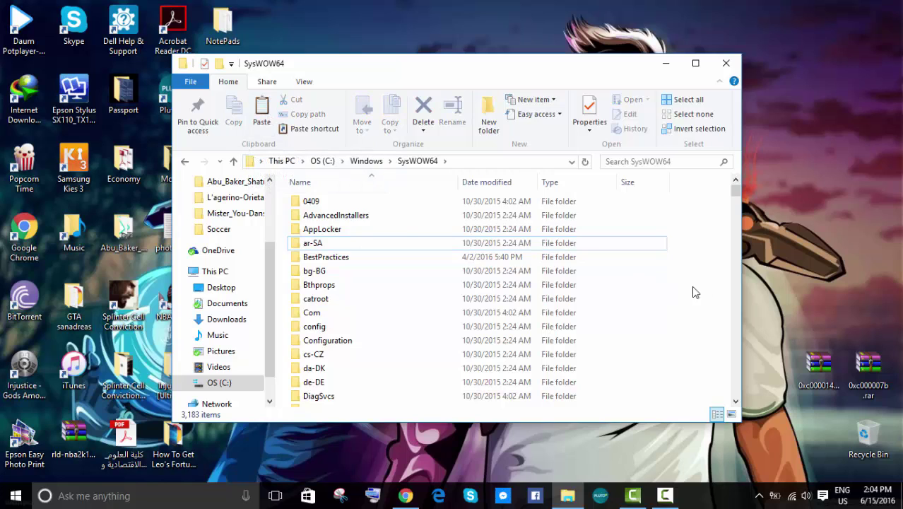
left_click(273, 120)
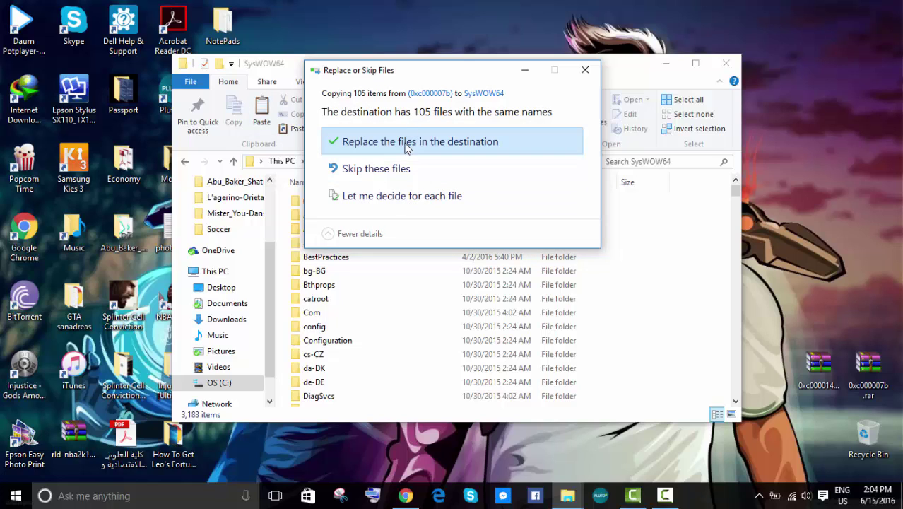
left_click(388, 172)
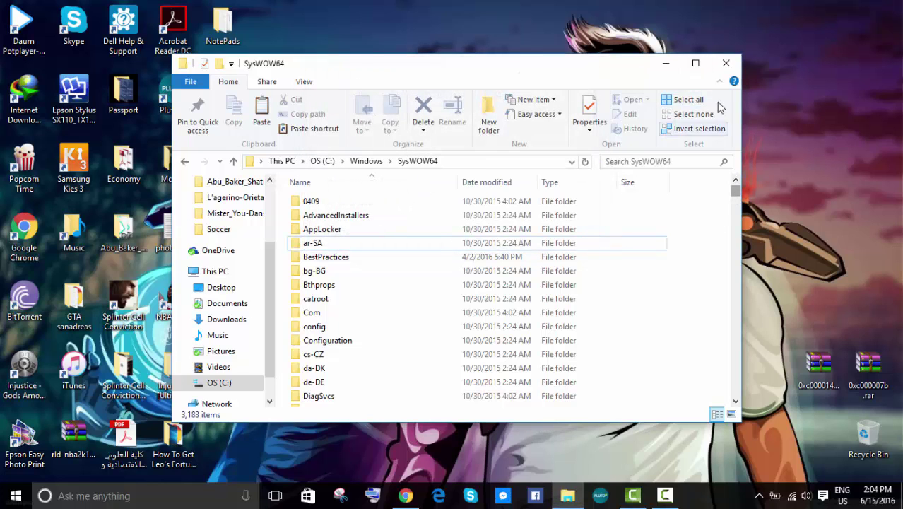
left_click(726, 63)
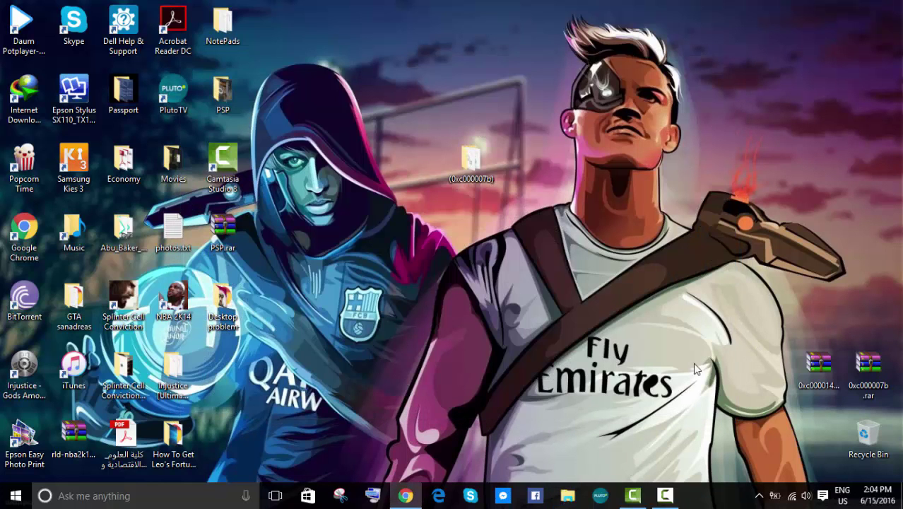